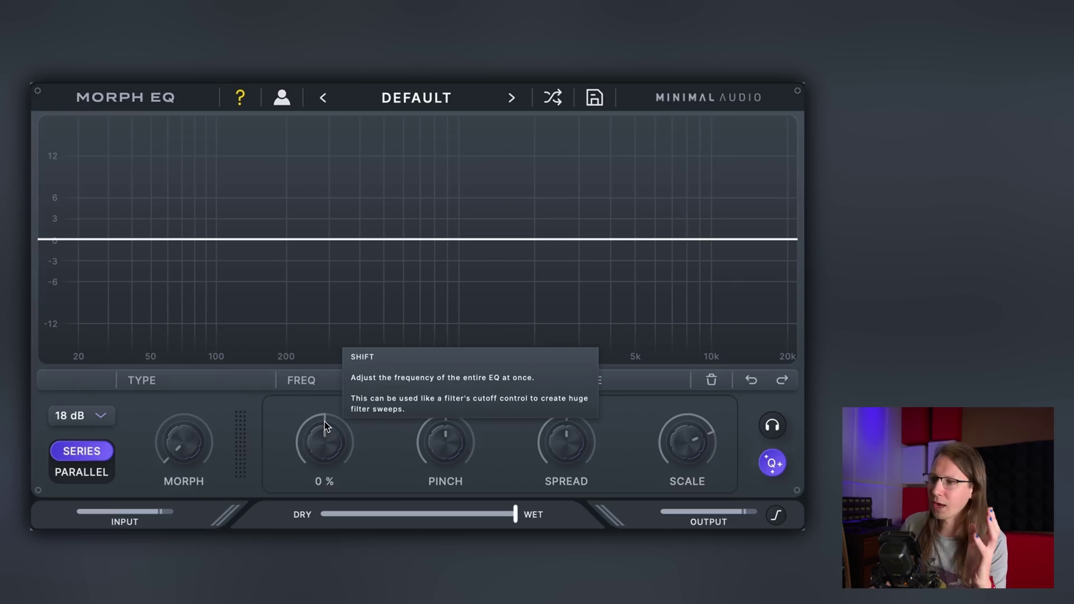
Step: Enable Adaptive Q (Q+) on the flat Default EQ while audio plays
mouse_move(410, 464)
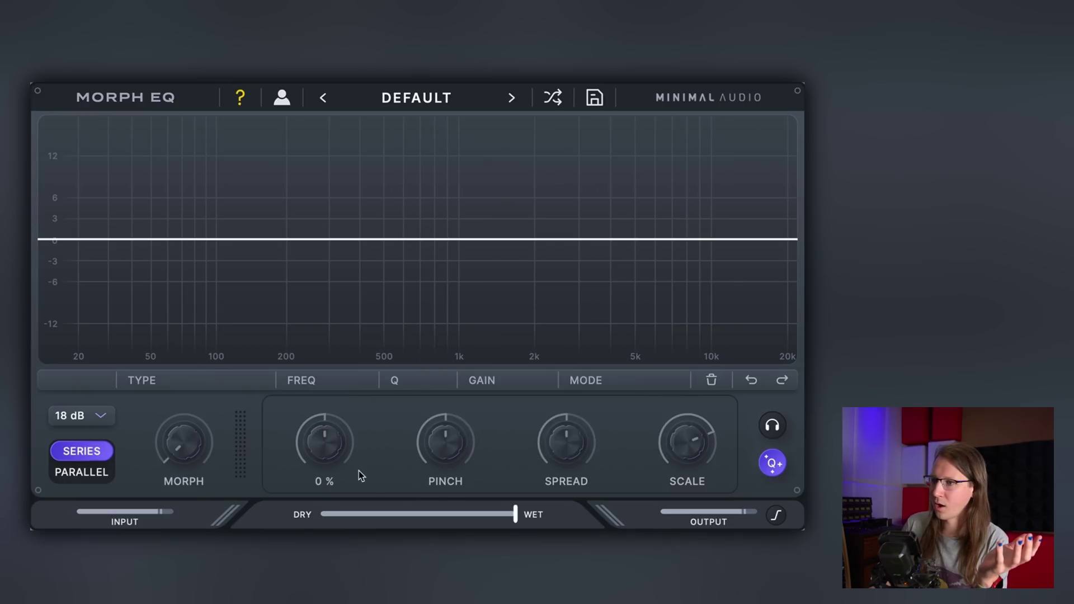
mouse_move(159, 442)
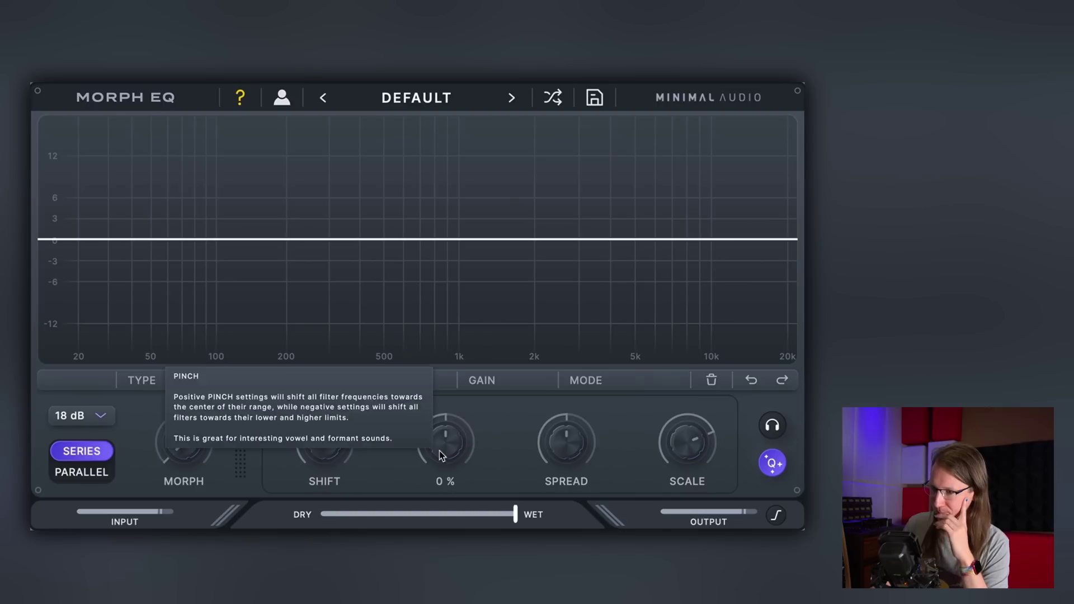
click(774, 470)
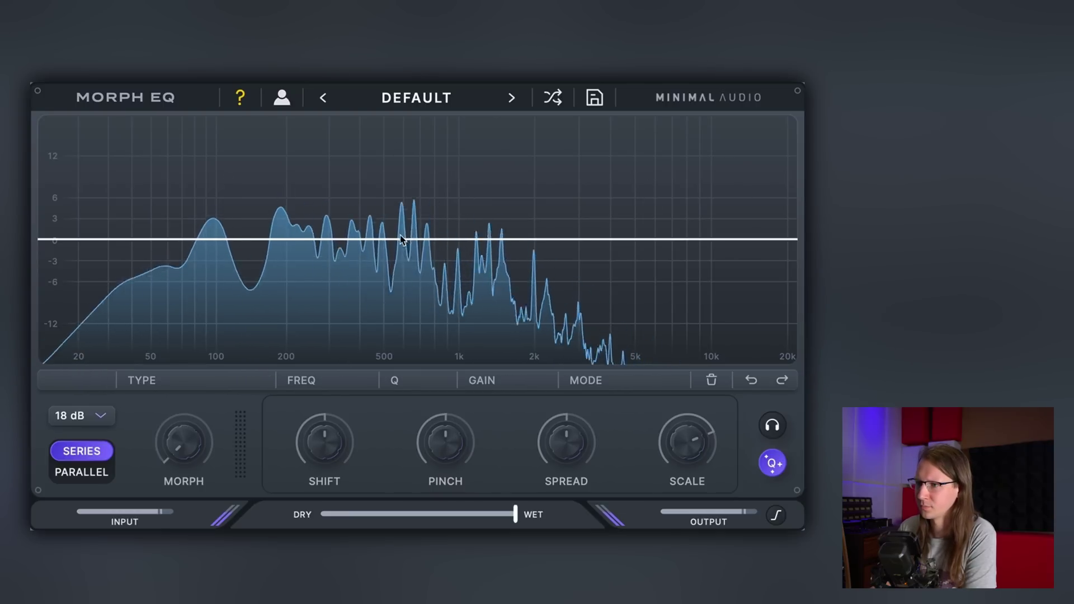
Step: Add a peak band boosting 465 Hz by 6.8 dB, then try the Shift and Pinch knobs
click(410, 199)
drag(410, 200, 376, 192)
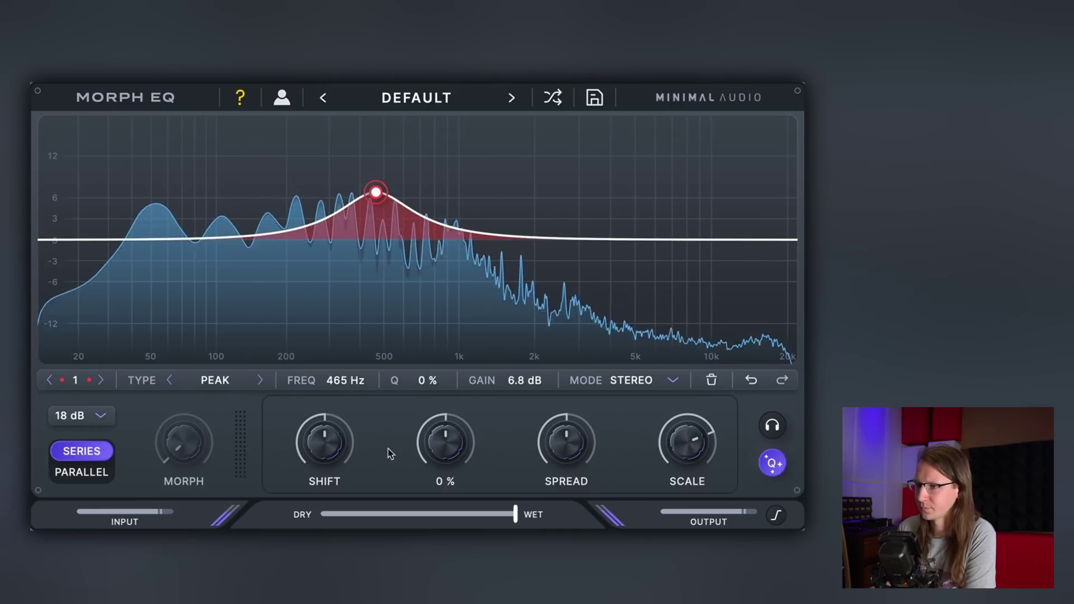
mouse_move(333, 449)
mouse_down()
mouse_move(326, 398)
mouse_move(330, 464)
mouse_move(332, 450)
mouse_up()
drag(446, 448, 453, 519)
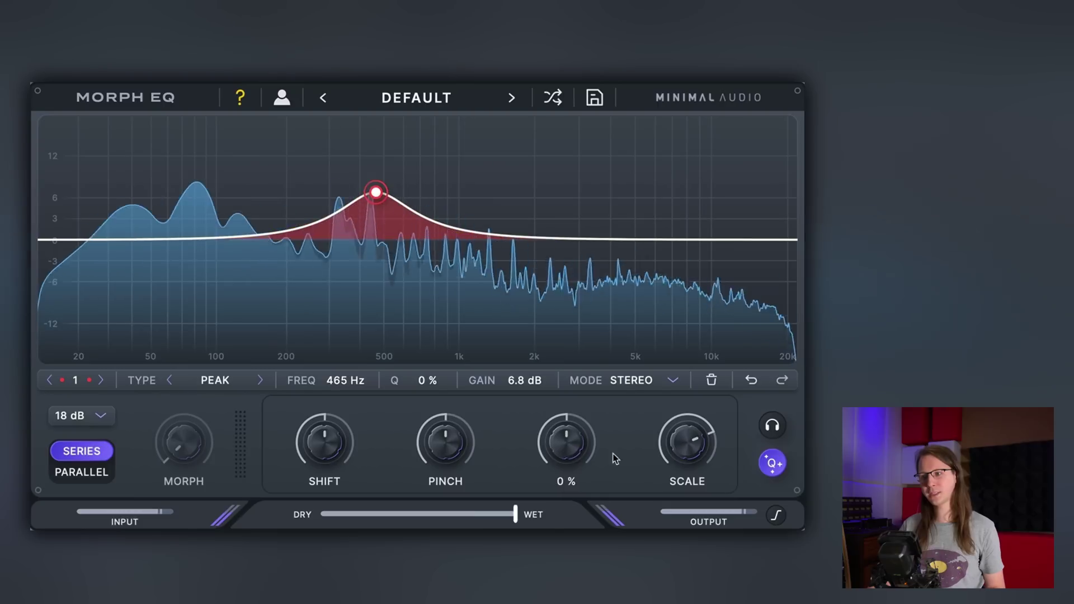
Step: Scale and shift the peak to about 300 Hz, then drag out a morph point to 214 Hz, 8.7 dB
drag(673, 444, 681, 475)
drag(687, 516, 684, 444)
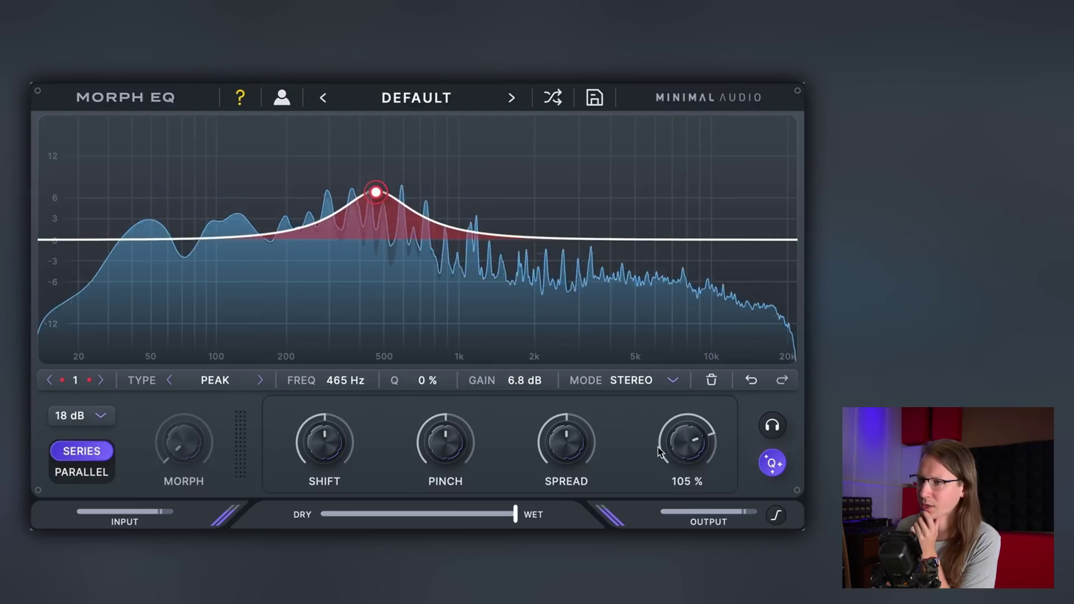
mouse_move(312, 436)
mouse_down()
mouse_move(314, 469)
mouse_move(324, 426)
mouse_move(324, 435)
mouse_up()
drag(378, 197, 300, 187)
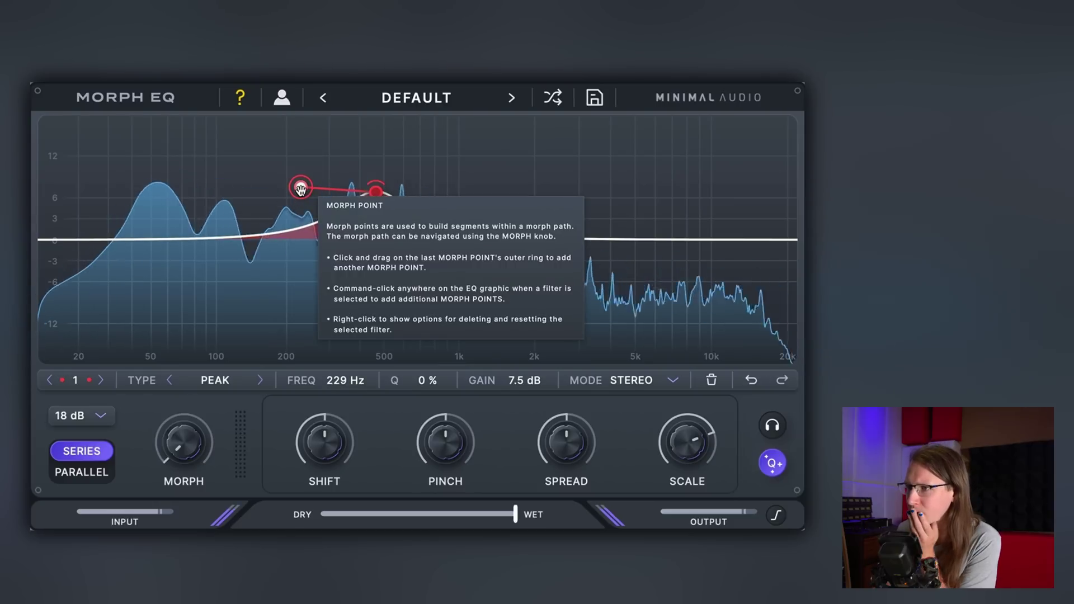
drag(301, 189, 237, 177)
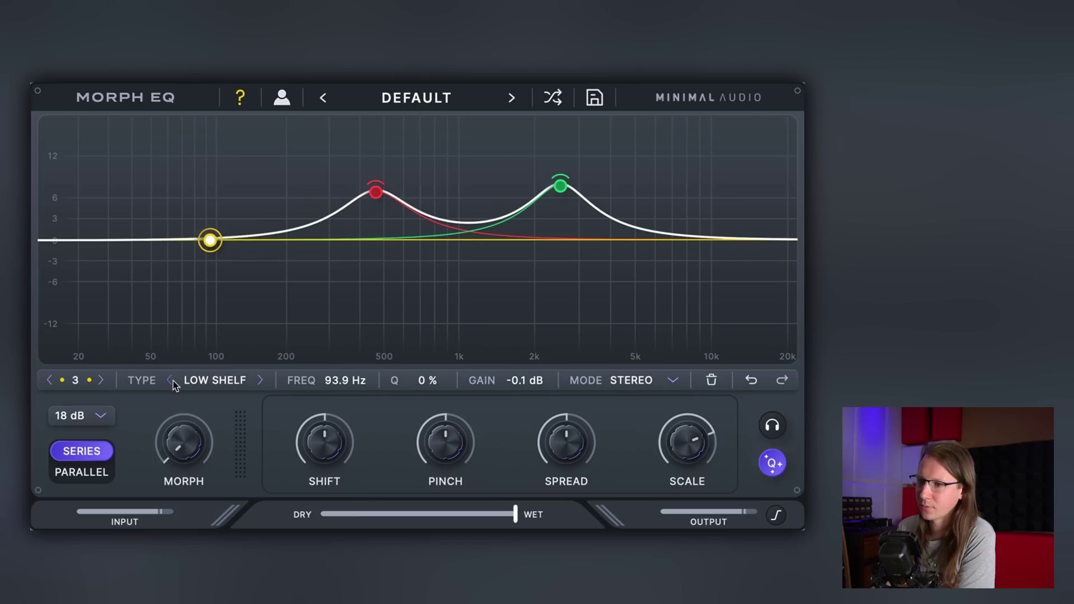
Step: Switch band 3 to High Pass and morph the bands to 49% along their paths
click(171, 380)
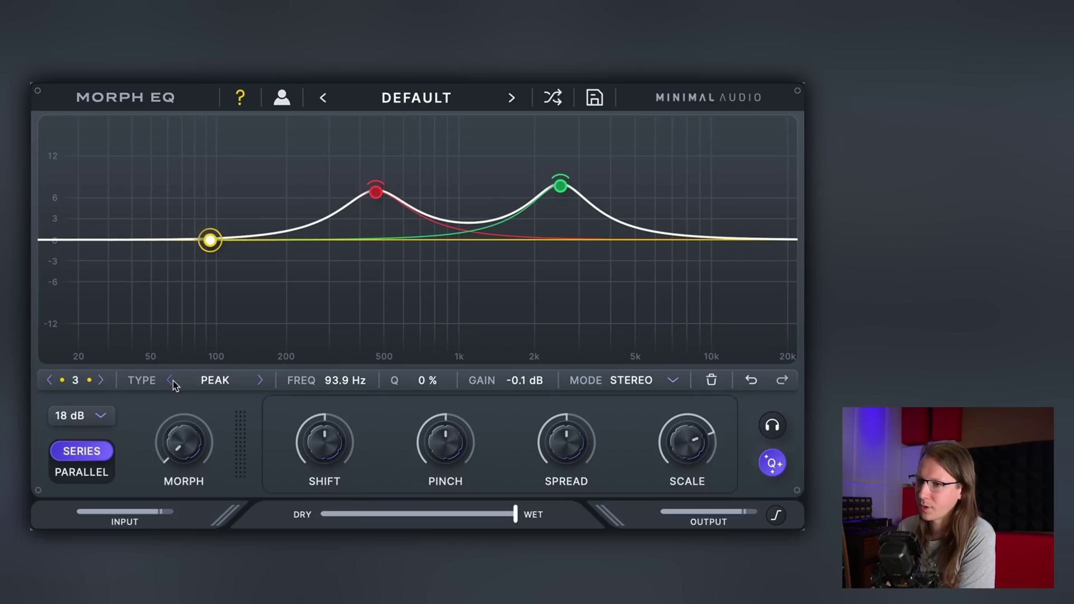
click(258, 380)
click(259, 380)
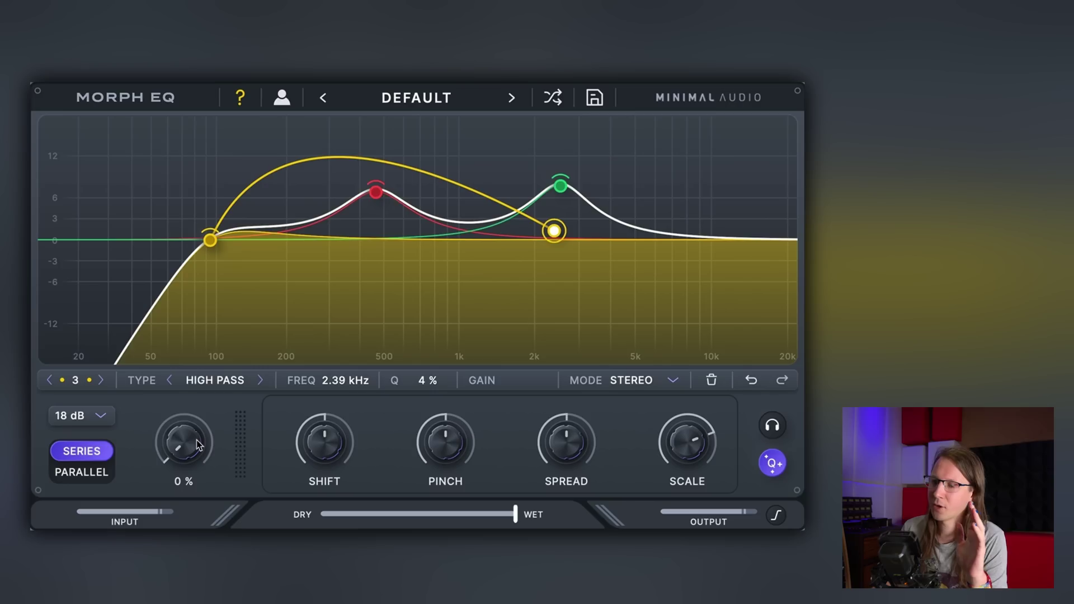
mouse_move(196, 439)
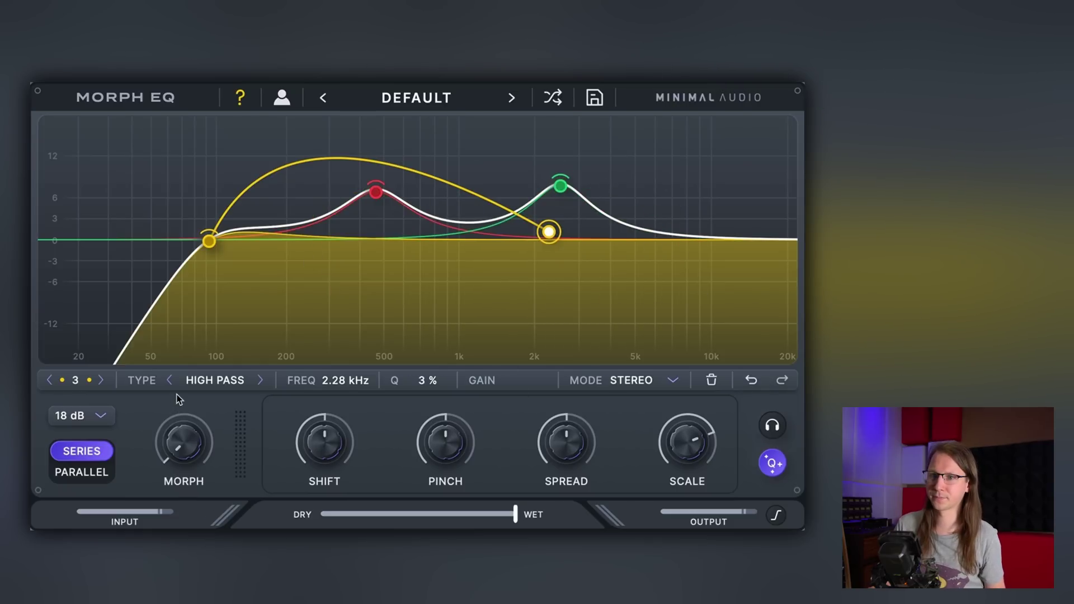
drag(192, 450, 212, 495)
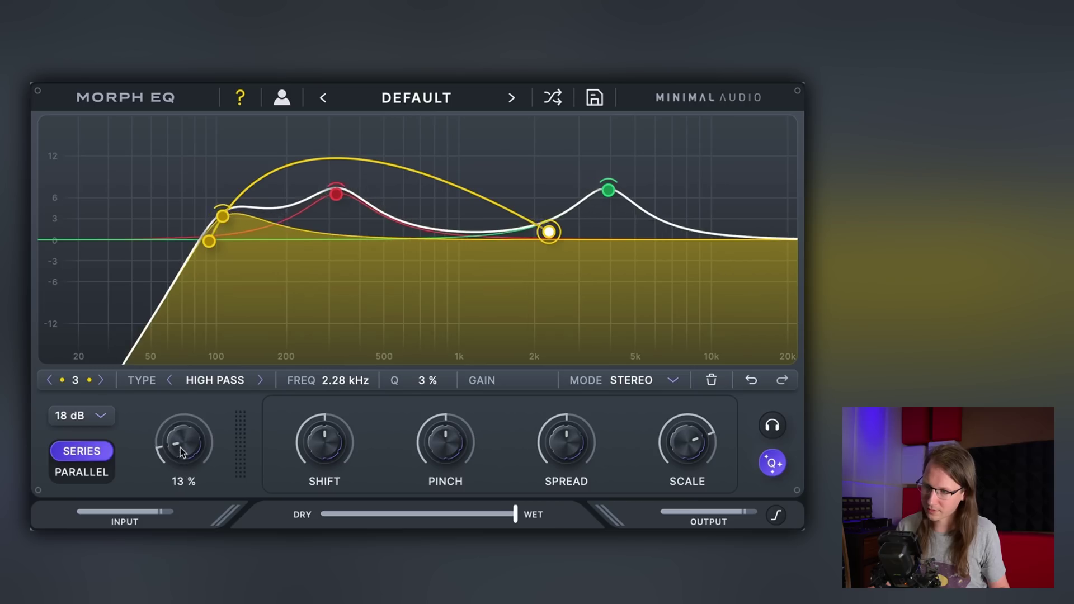
Step: Sweep the Morph knob up and down, settling near 47%, then load the ALTERNATOR preset
drag(180, 448, 213, 520)
drag(192, 457, 200, 253)
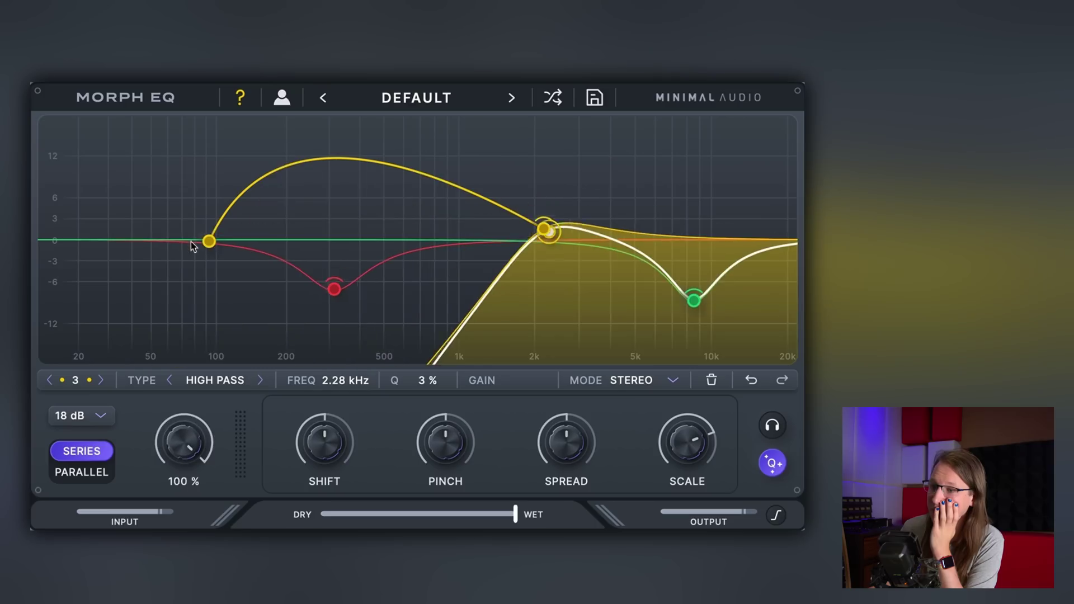
drag(190, 417, 166, 390)
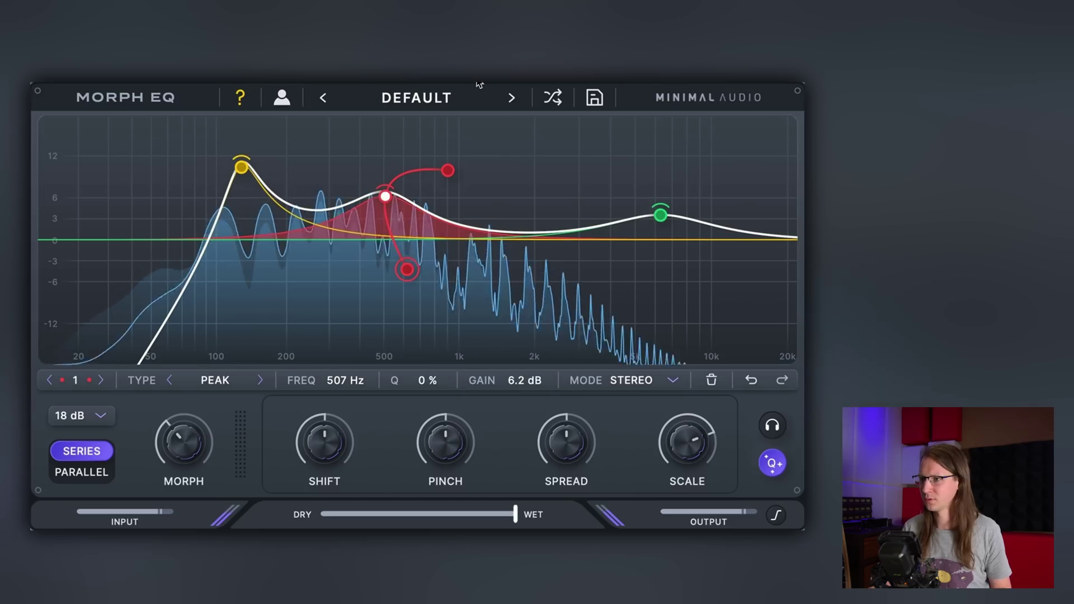
click(511, 95)
Step: Step through presets to Beatwaves and morph its filters up to 88%
click(511, 95)
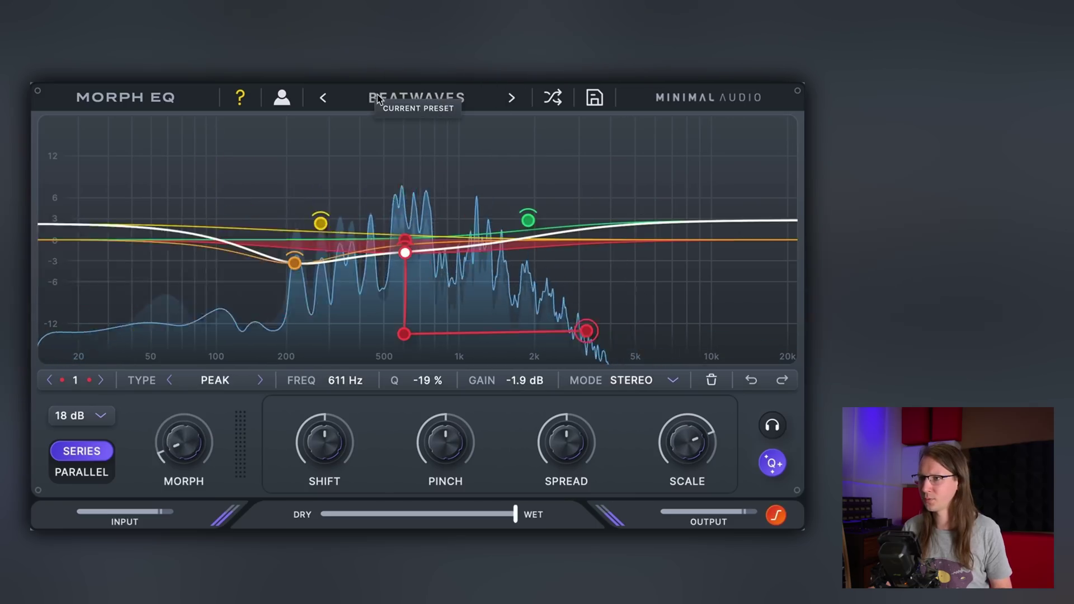
click(323, 98)
click(510, 99)
drag(183, 442, 220, 436)
Step: Add looping morph nodes at 375 and 570 Hz to the green band, then morph fully
mouse_move(535, 211)
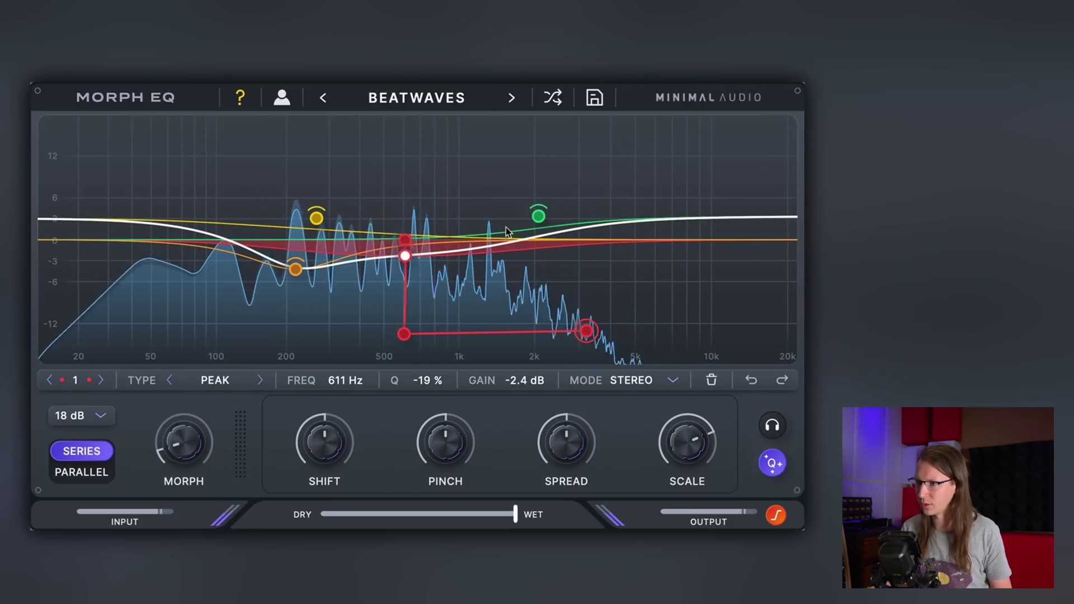
click(537, 215)
mouse_move(490, 152)
mouse_down()
mouse_move(506, 139)
mouse_move(487, 145)
mouse_up()
drag(423, 154, 353, 186)
click(397, 211)
drag(436, 223, 298, 354)
drag(421, 153, 112, 152)
mouse_move(160, 442)
drag(161, 441, 192, 395)
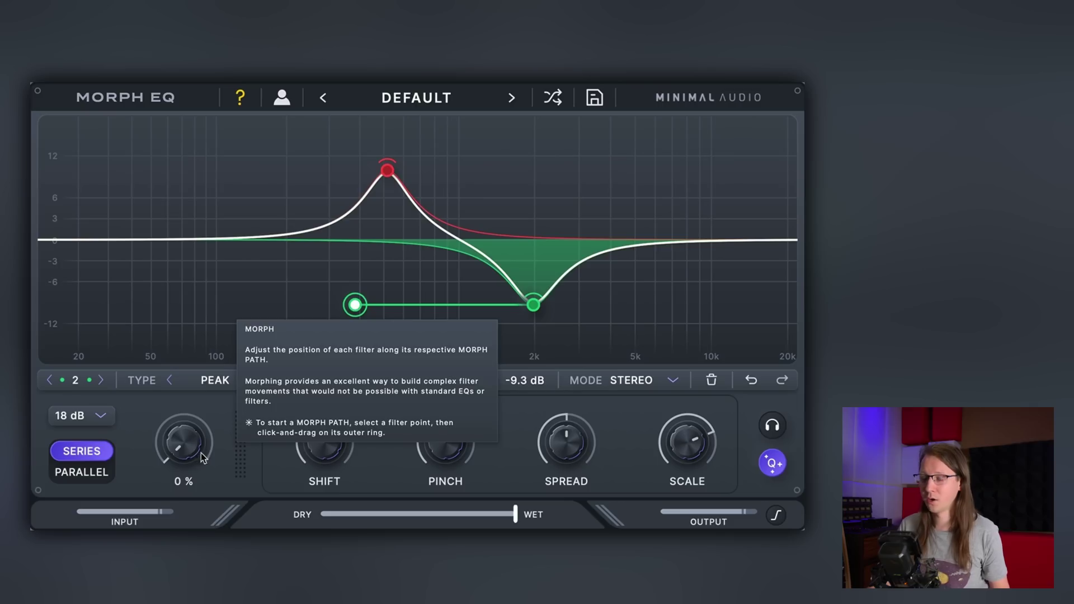
Step: Start playback and sweep Morph to move the green dip toward the red peak, settling near 29%
drag(264, 445, 237, 485)
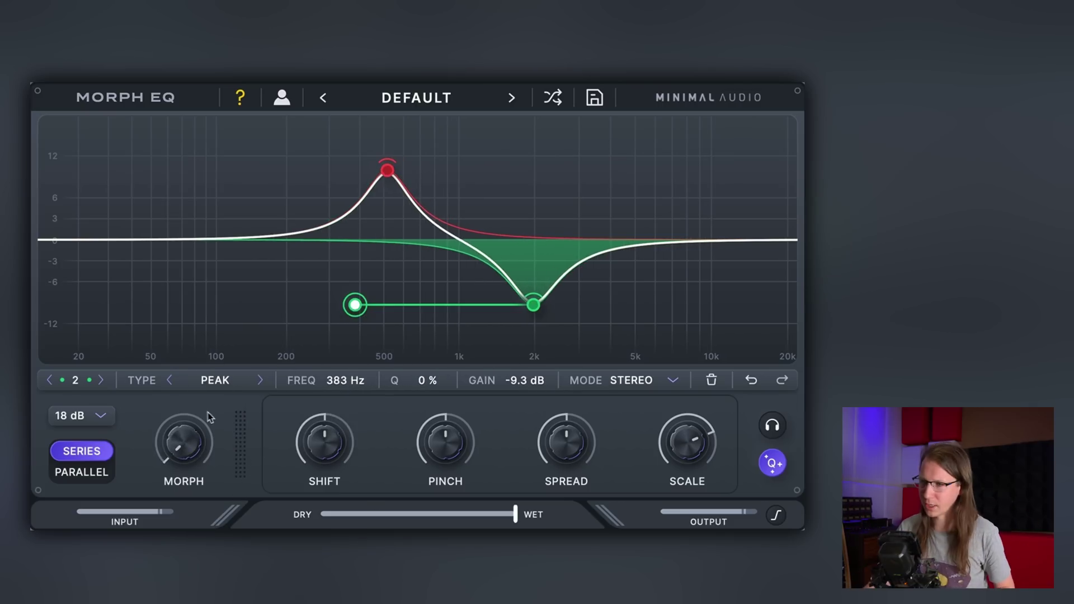
key(space)
drag(183, 402, 200, 266)
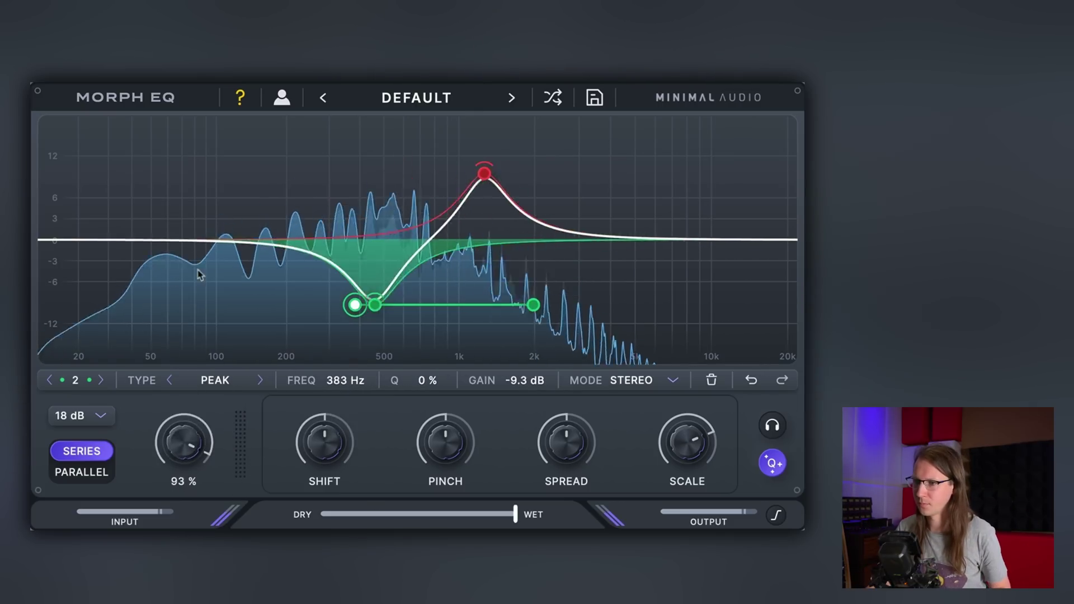
drag(192, 412, 226, 347)
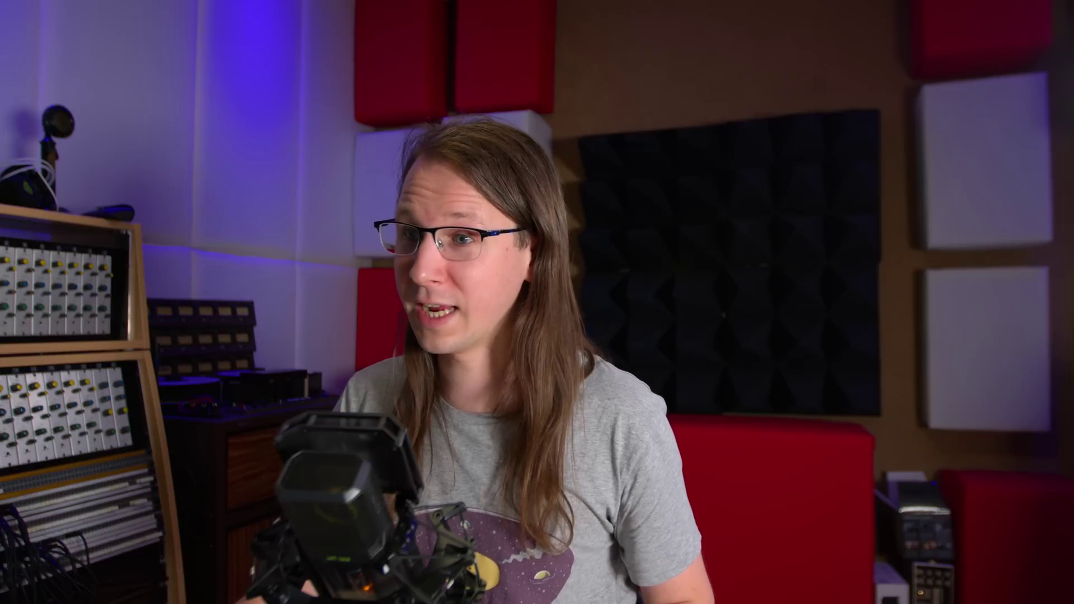